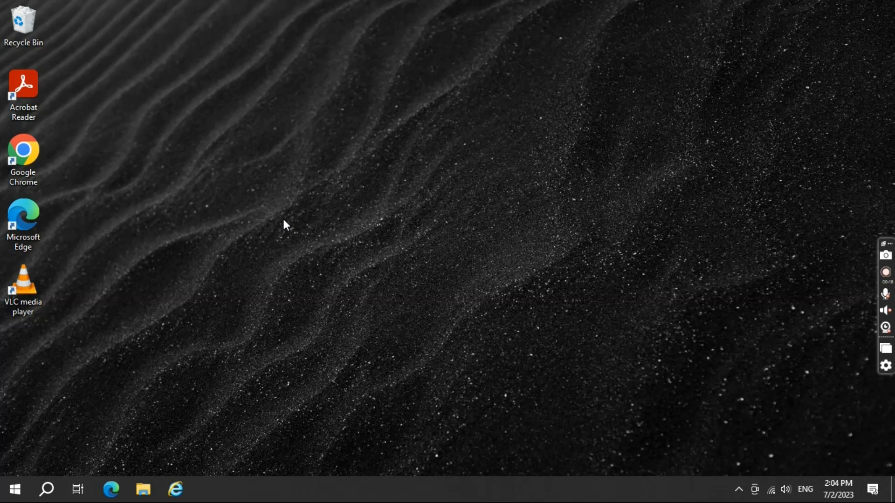
Search for and open System Information, maximize it, and review the system summary.
left_click(47, 489)
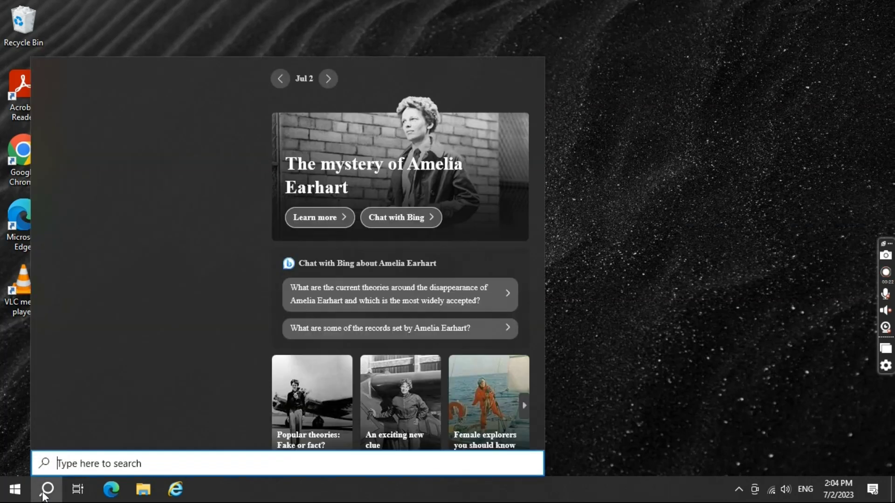
type("syst")
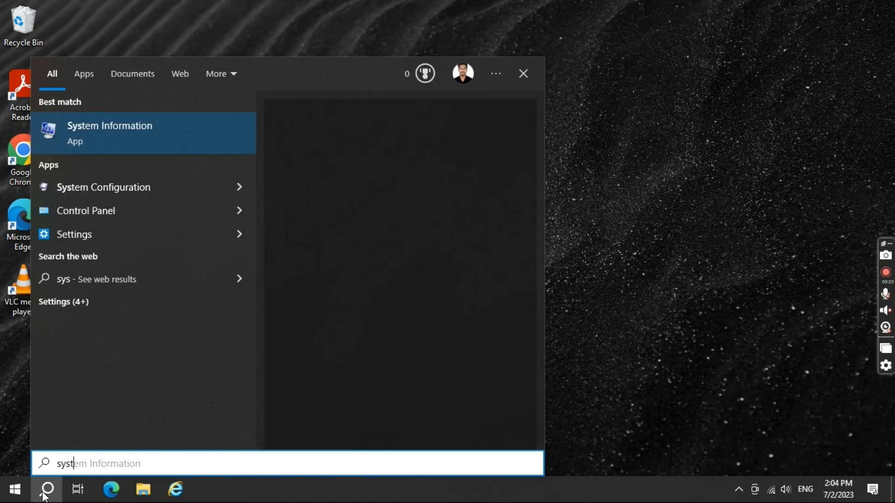
type("em")
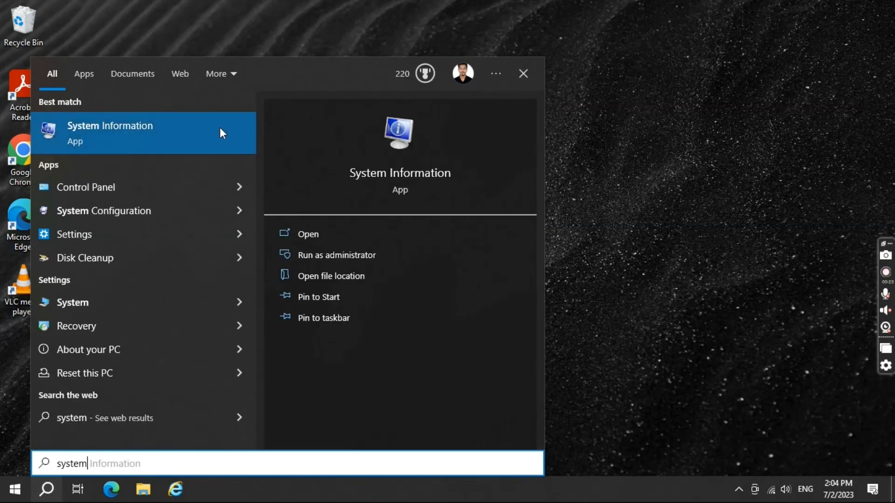
left_click(210, 132)
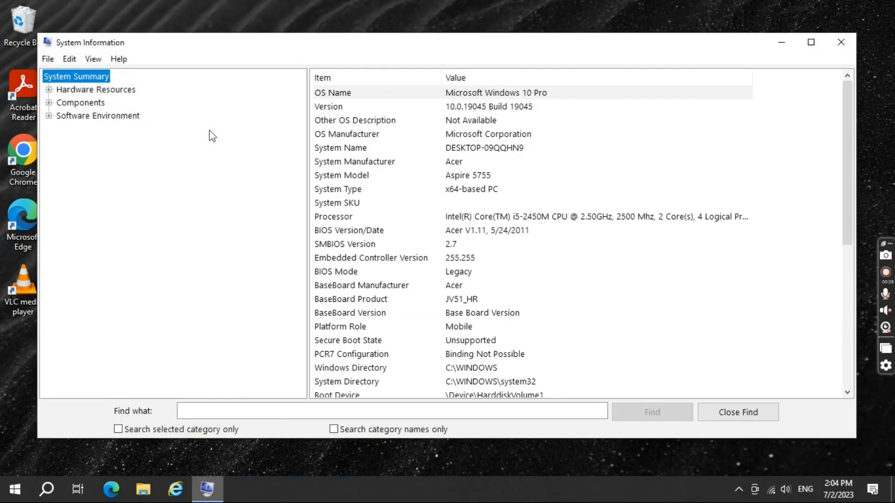
left_click(811, 42)
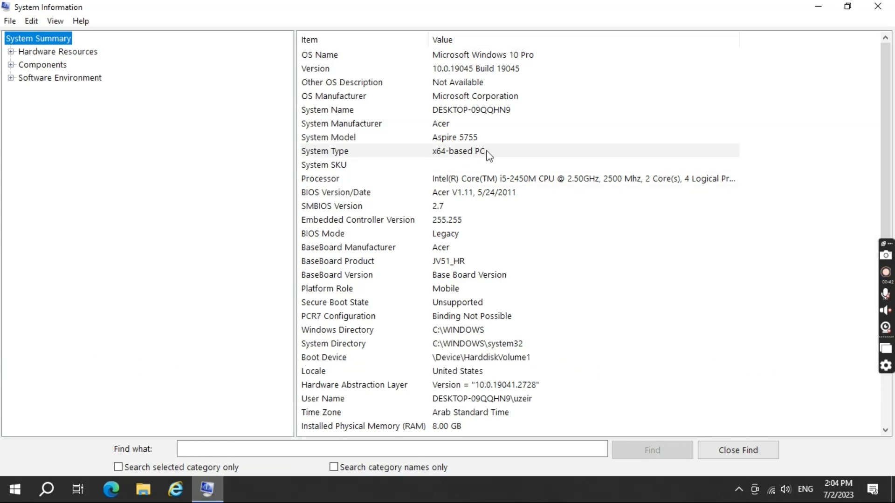
left_click(836, 171)
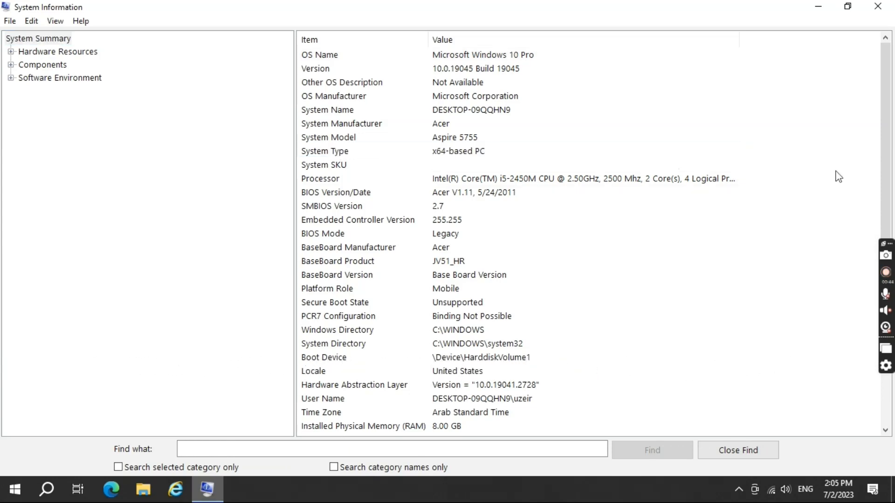
left_click(887, 242)
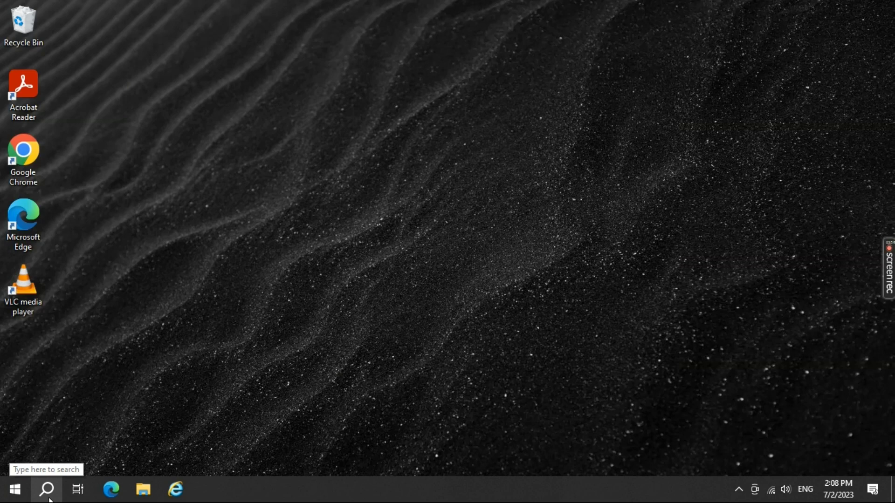
Open Turn Windows features on or off, enable Hyper-V, and confirm.
left_click(46, 489)
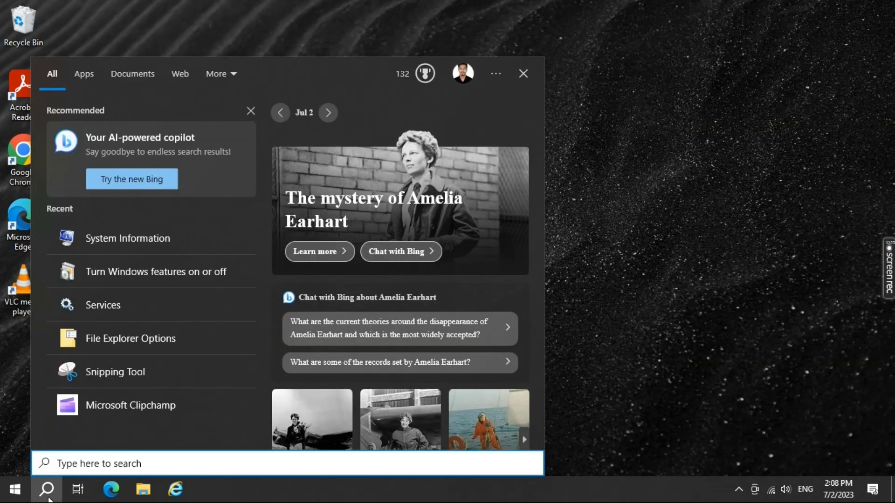
type("tur")
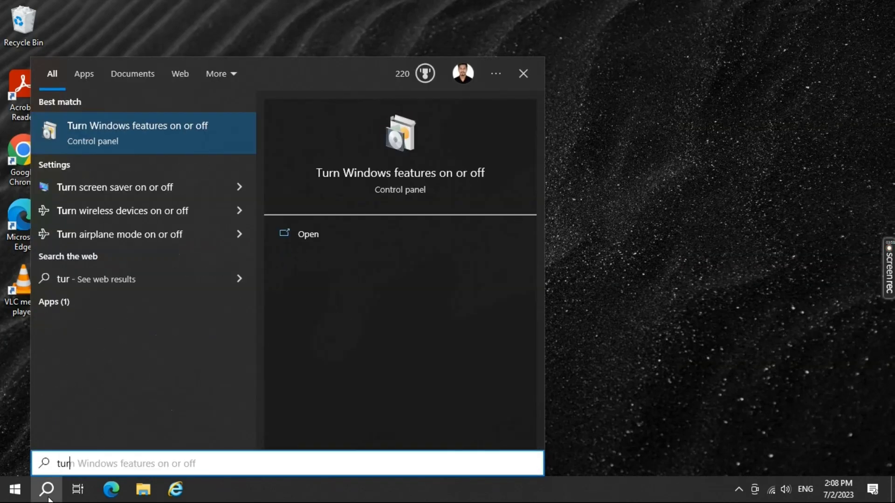
key("Return")
scroll(448, 278, "up", 1)
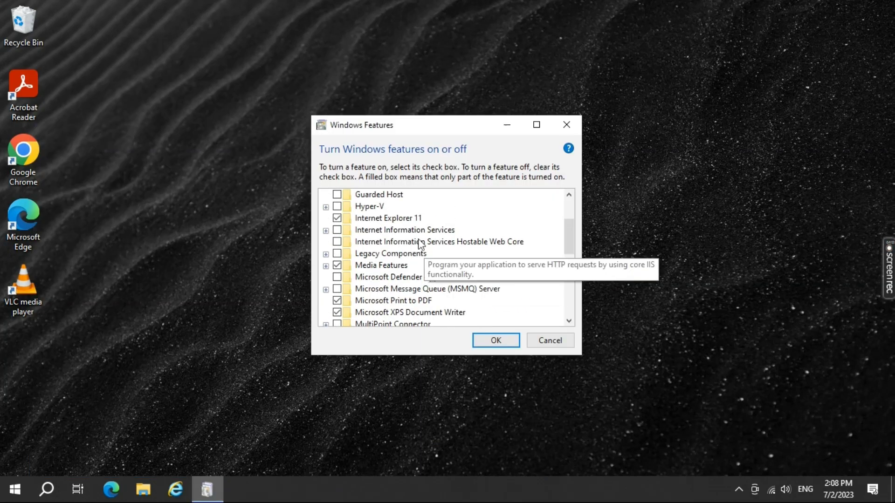
left_click(337, 207)
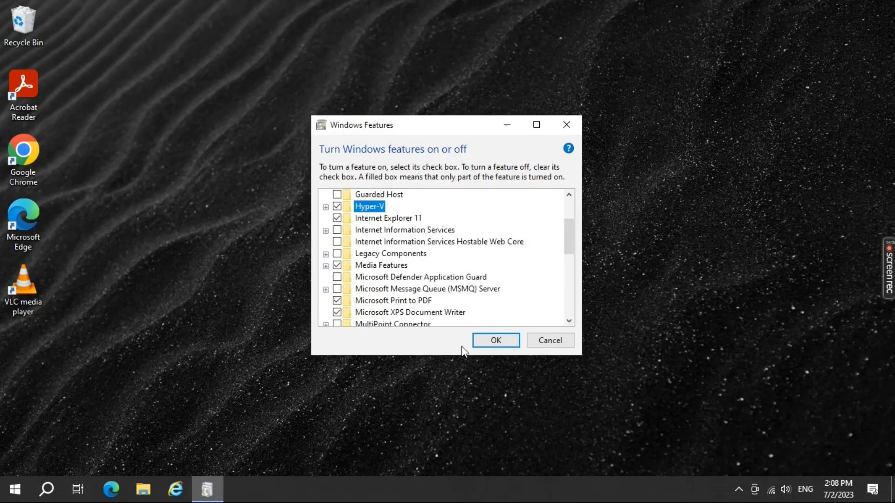
left_click(509, 341)
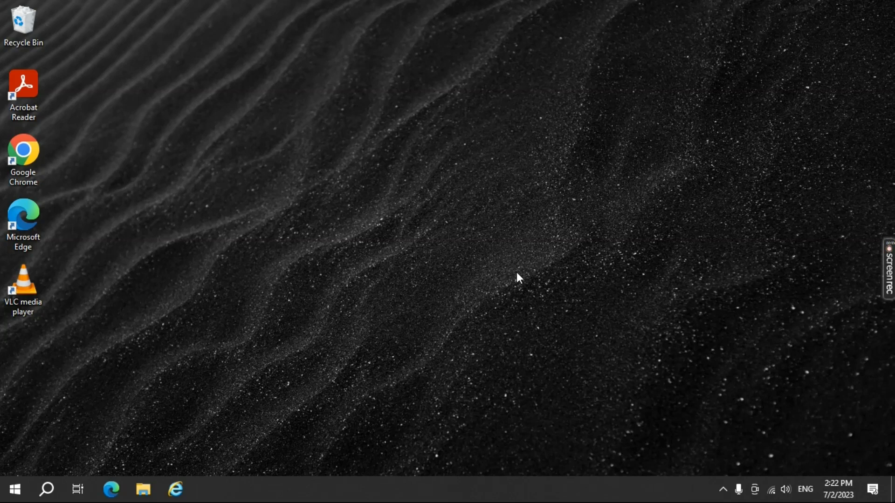
Search for and open Hyper-V Manager, then select the local host computer.
left_click(48, 490)
type("hyper")
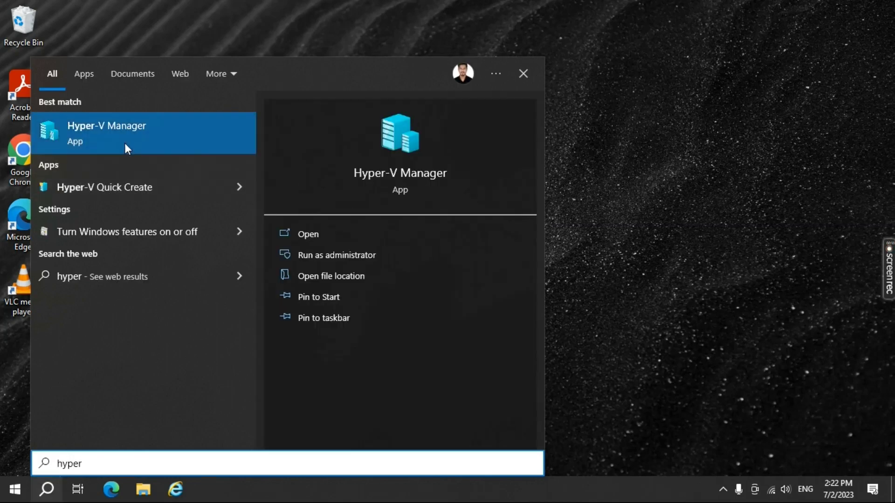
left_click(146, 126)
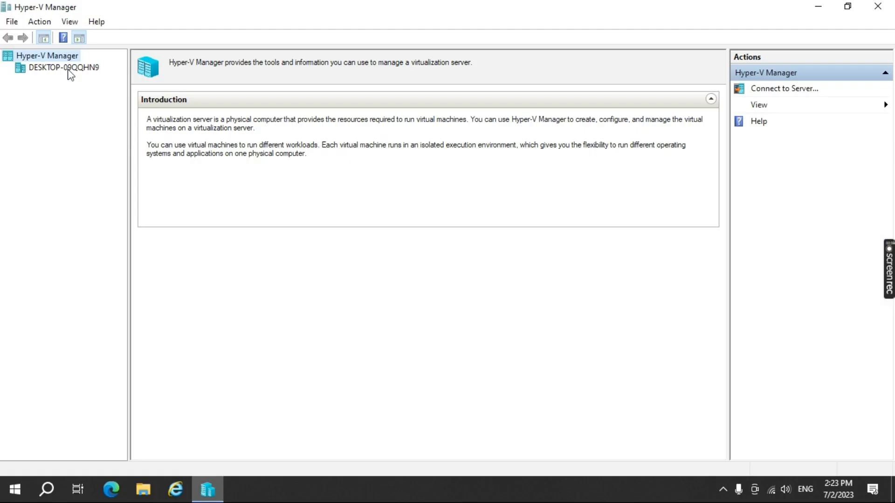
left_click(123, 128)
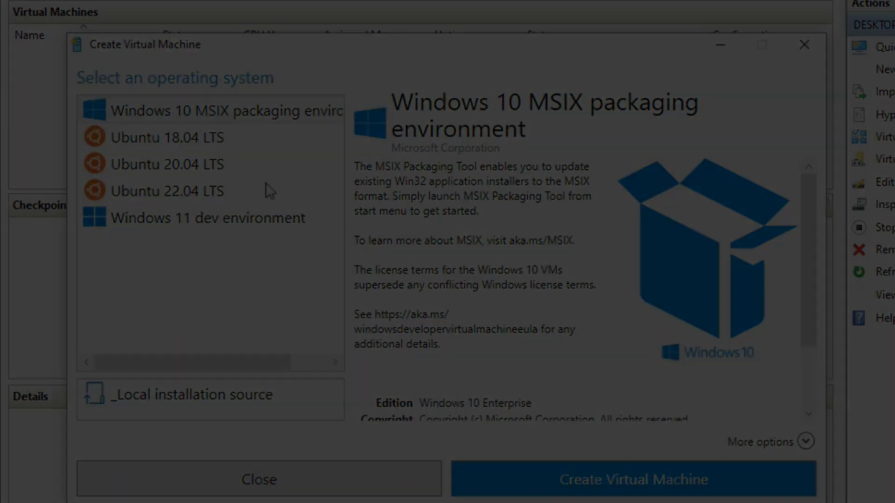
Browse the Quick Create operating systems and create a virtual machine from Windows 10 MSIX packaging environment.
left_click(246, 224)
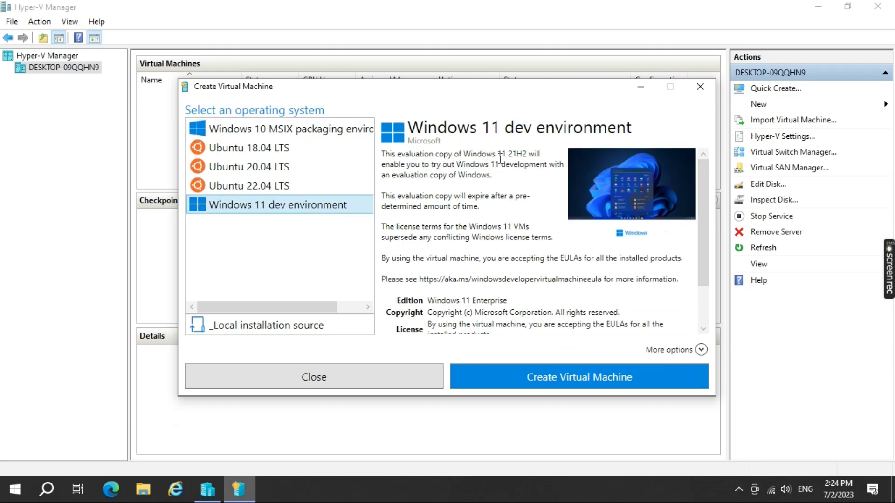
scroll(456, 168, "down", 2)
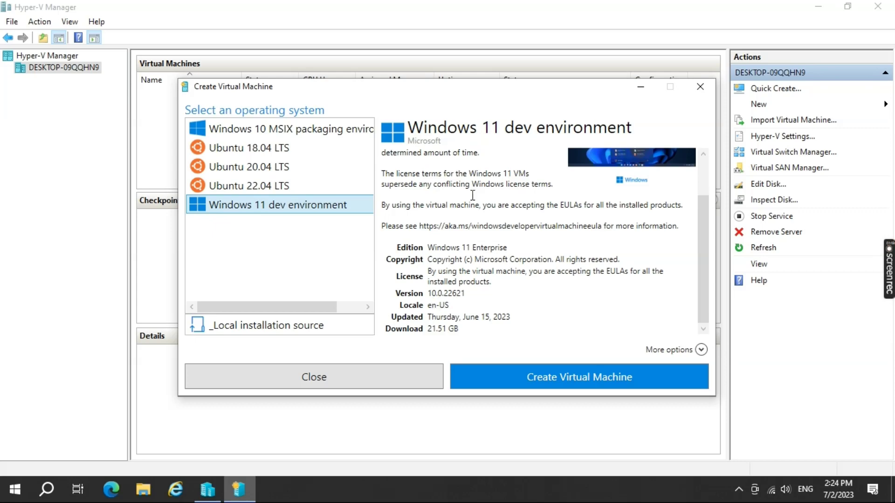
left_click(307, 150)
scroll(481, 207, "up", 2)
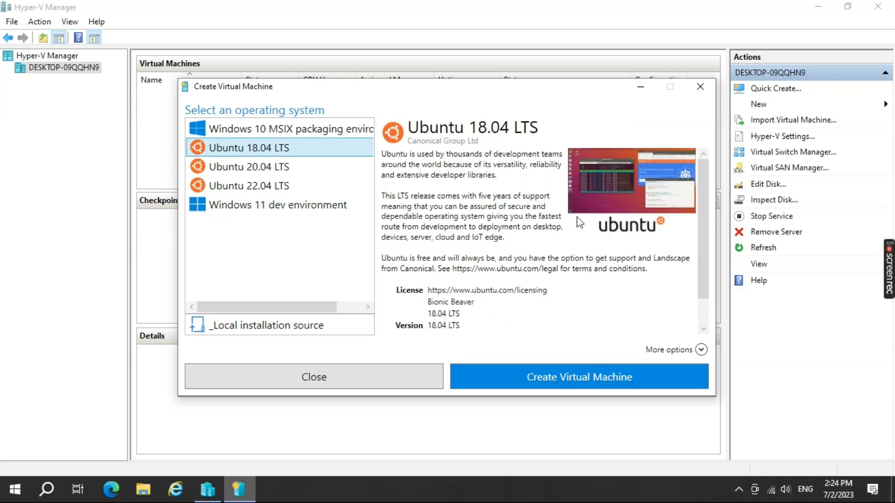
left_click(235, 161)
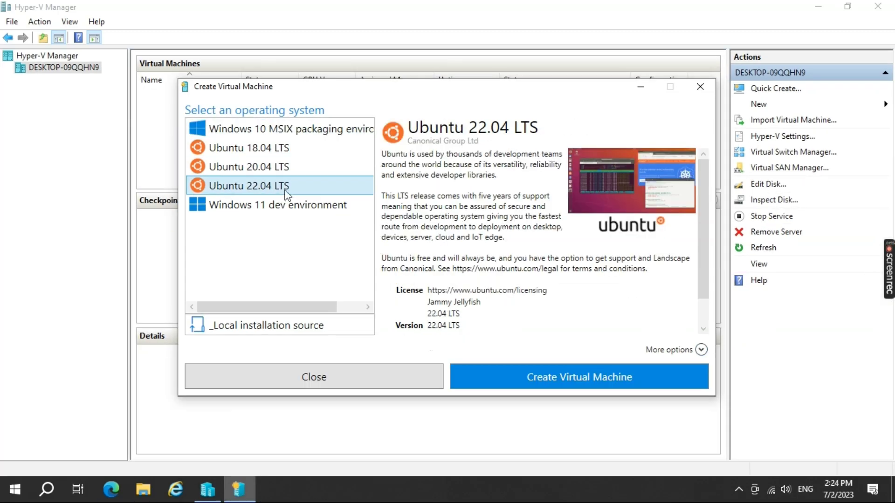
left_click(344, 206)
left_click(588, 374)
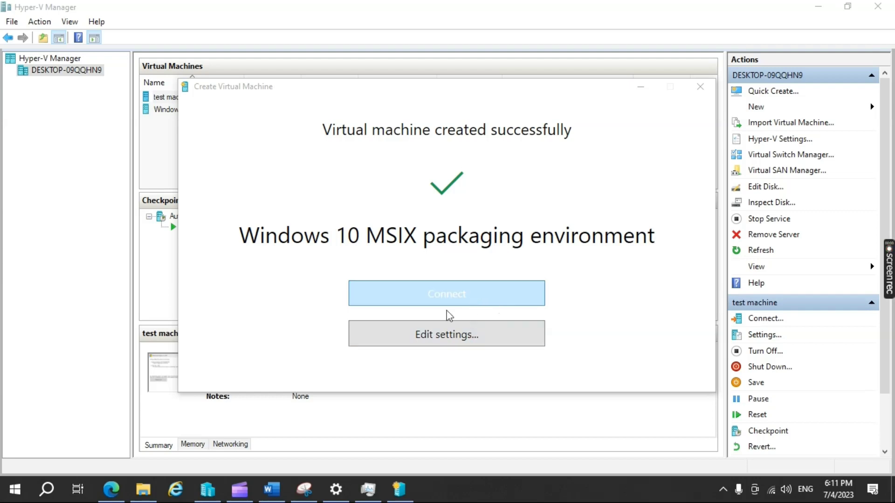
Open the new virtual machine's settings and rename it to my vm.
left_click(442, 339)
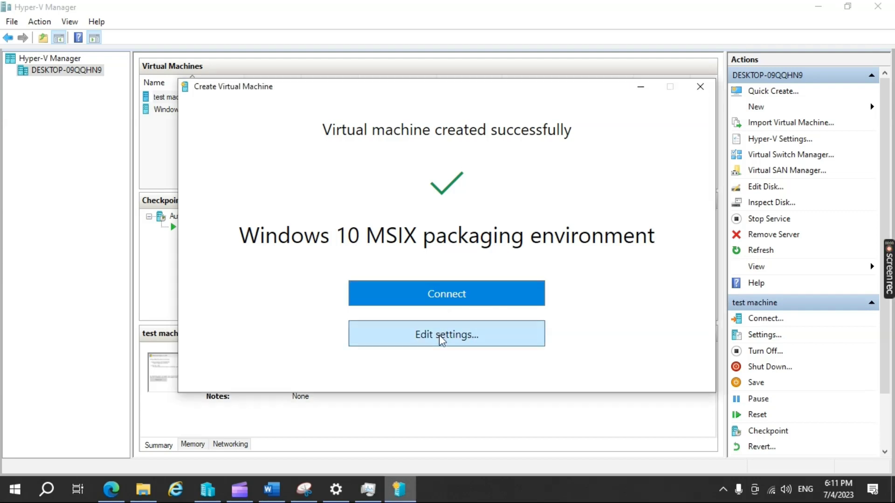
left_click(442, 337)
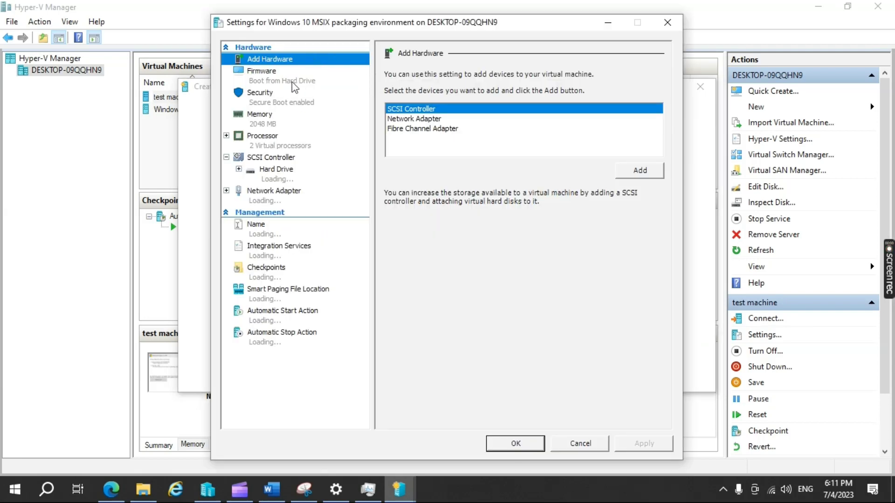
key("Down")
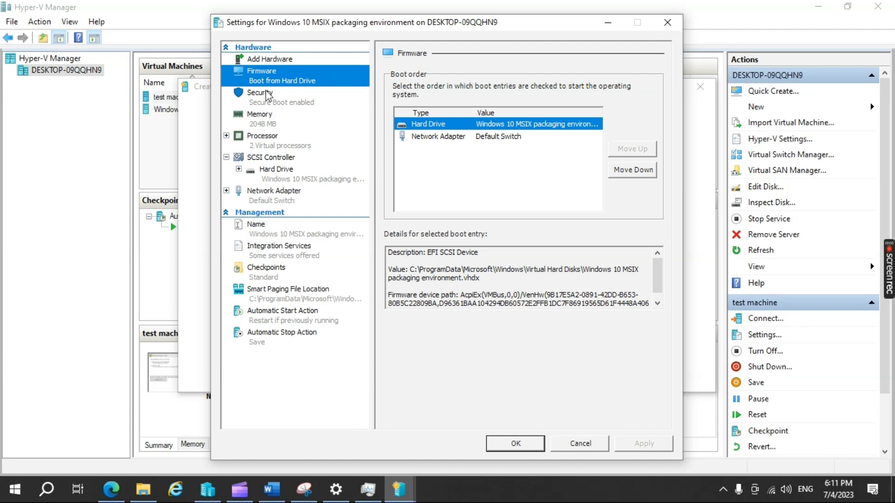
left_click(268, 96)
left_click(261, 228)
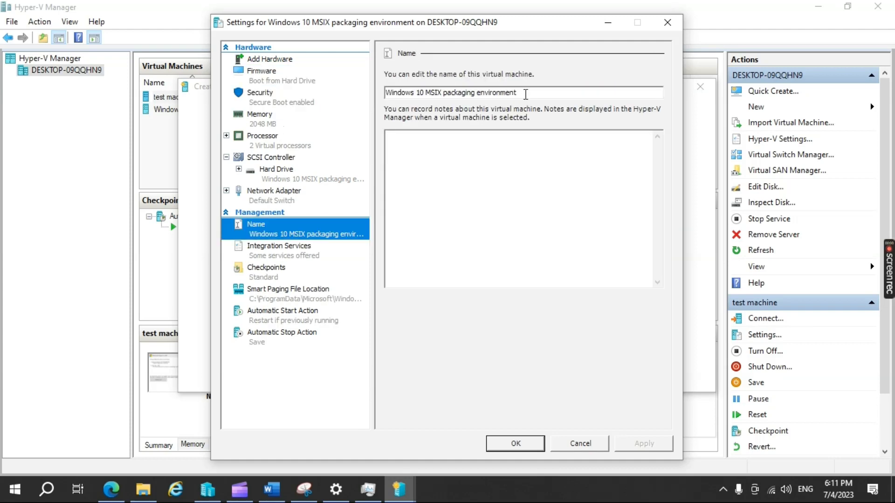
left_click_drag(518, 92, 383, 97)
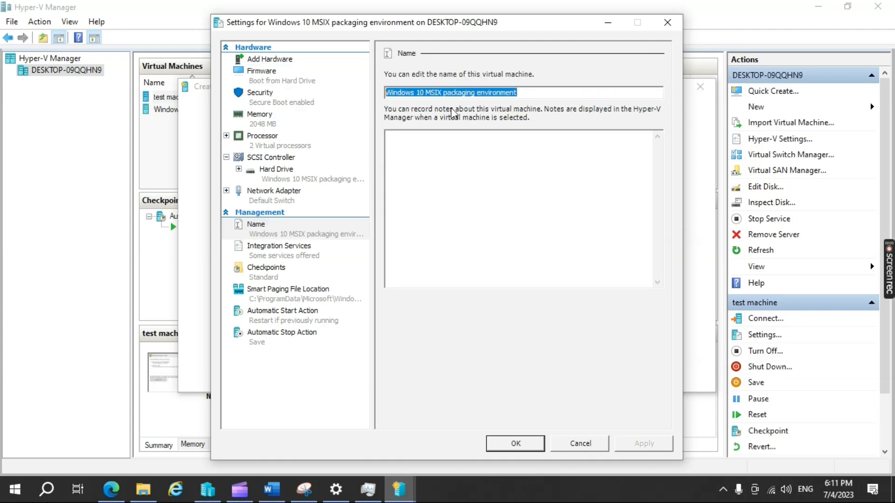
type("my vm")
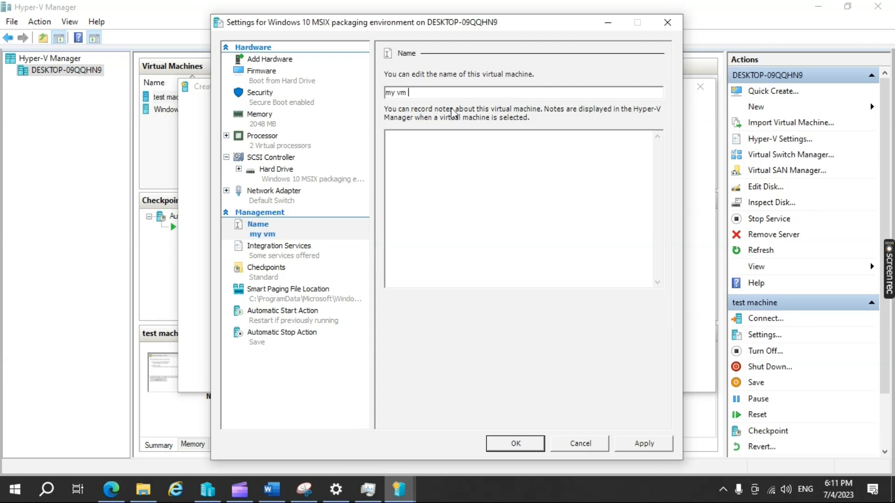
Check the memory allocation, then apply and save the virtual machine settings.
left_click(259, 114)
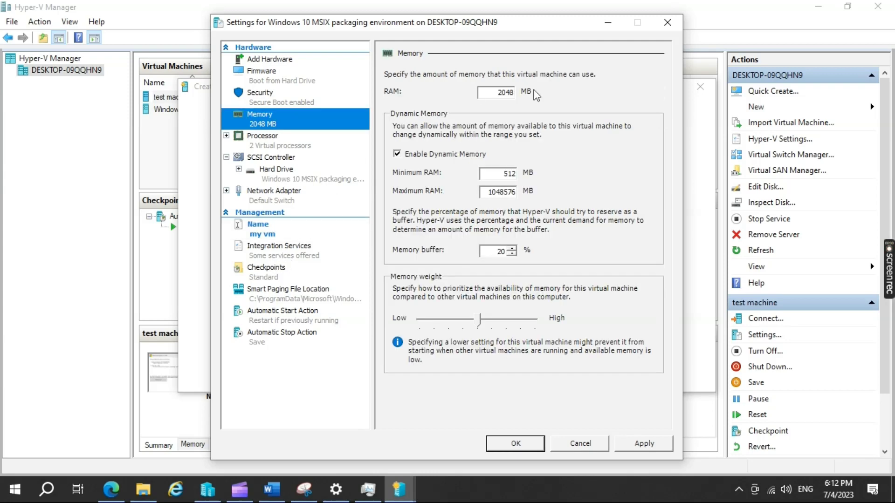
left_click_drag(496, 92, 526, 96)
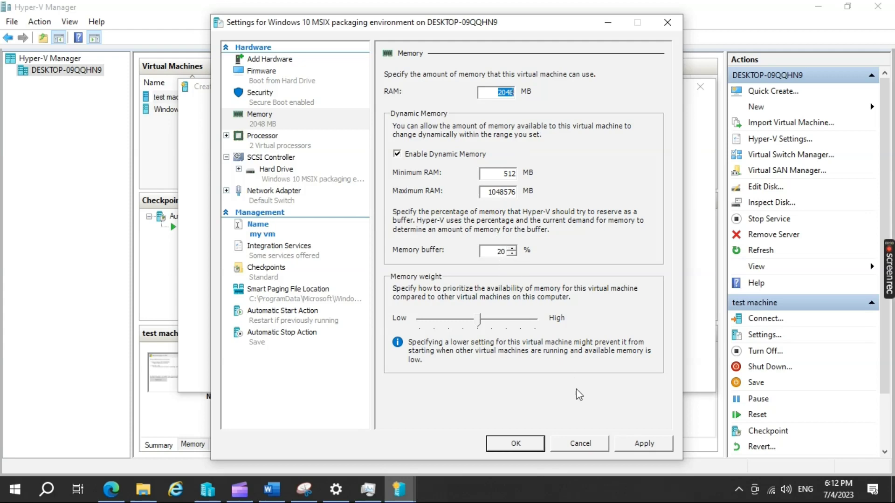
left_click(643, 445)
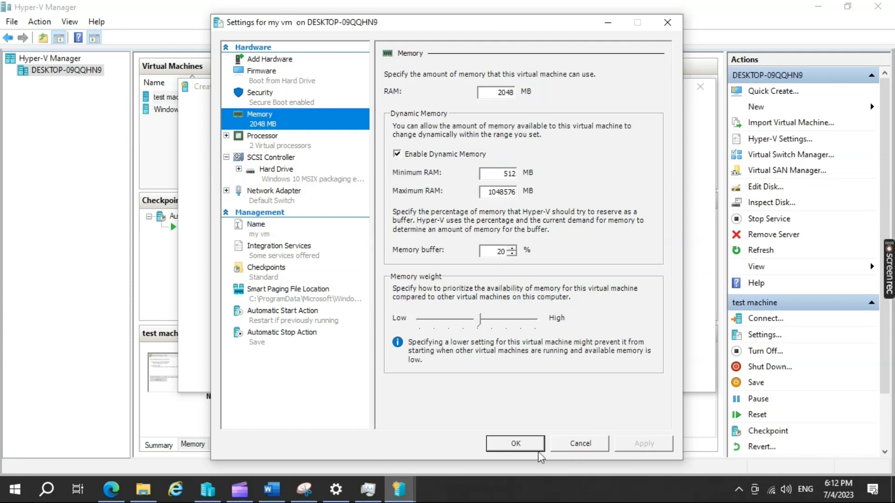
left_click(518, 445)
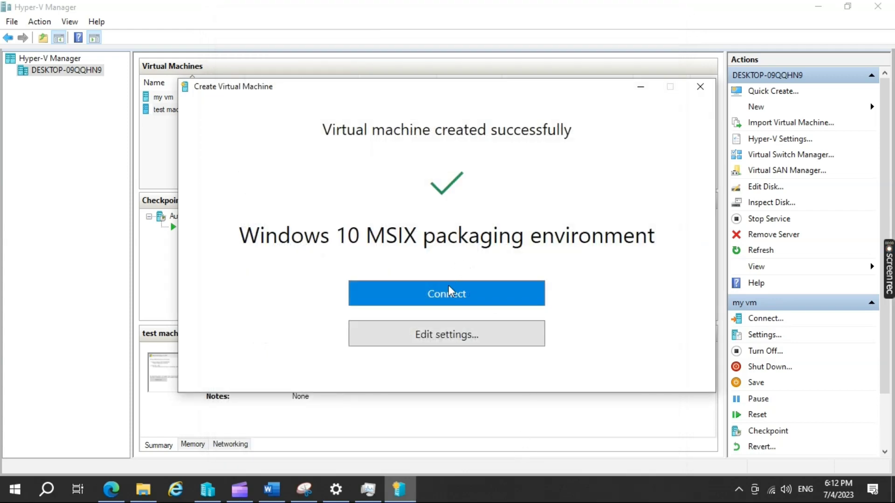
Dismiss the creation dialog, select my vm, and start it.
left_click(449, 298)
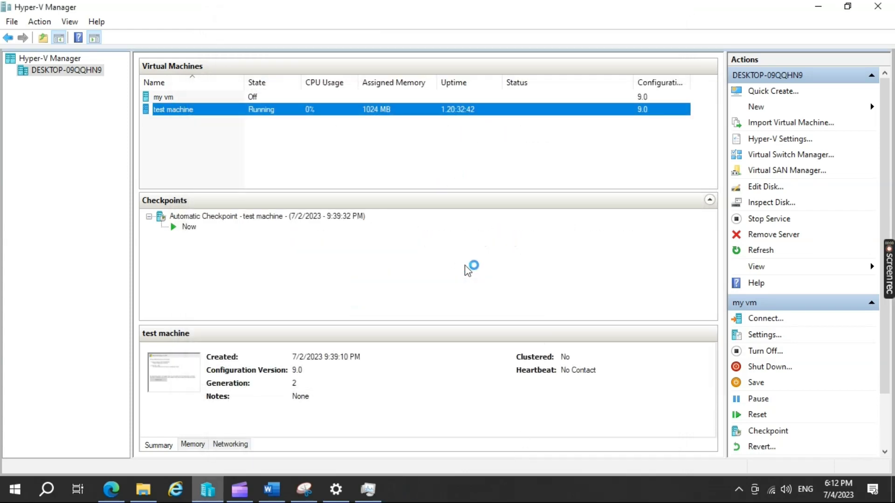
left_click(254, 99)
right_click(255, 97)
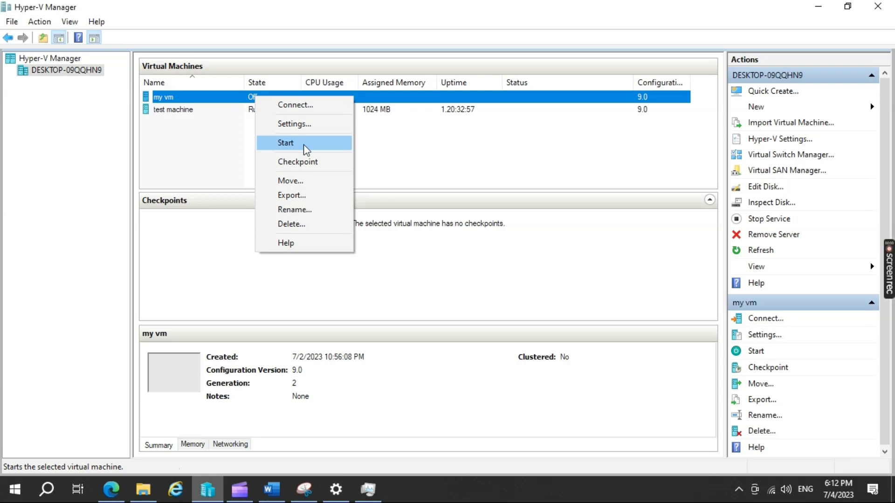
left_click(286, 143)
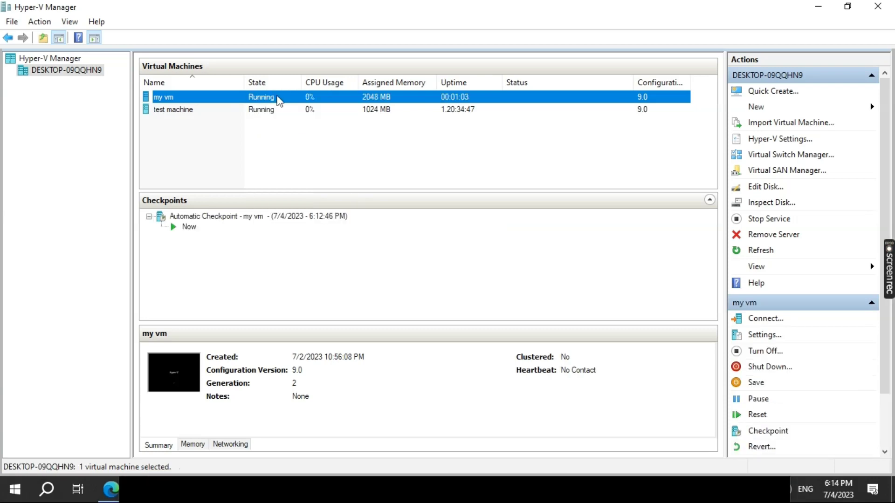
Connect to my vm and maximize the connection window.
double_click(276, 97)
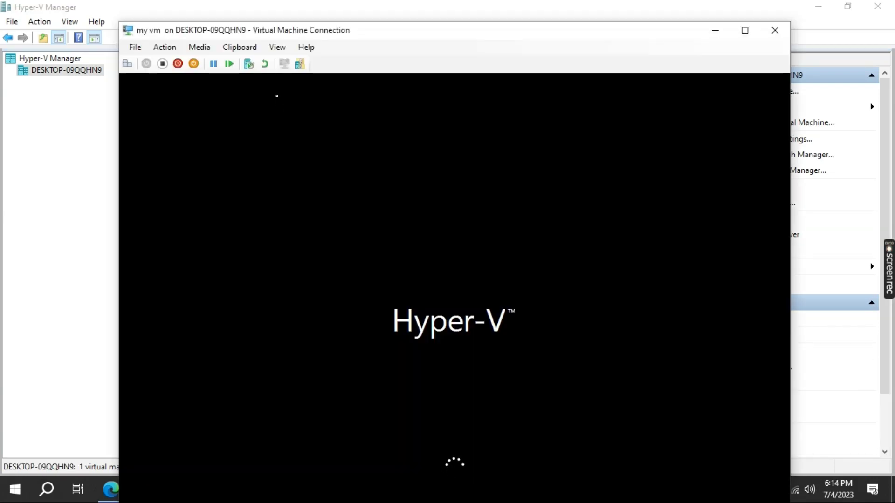
left_click_drag(395, 31, 396, 14)
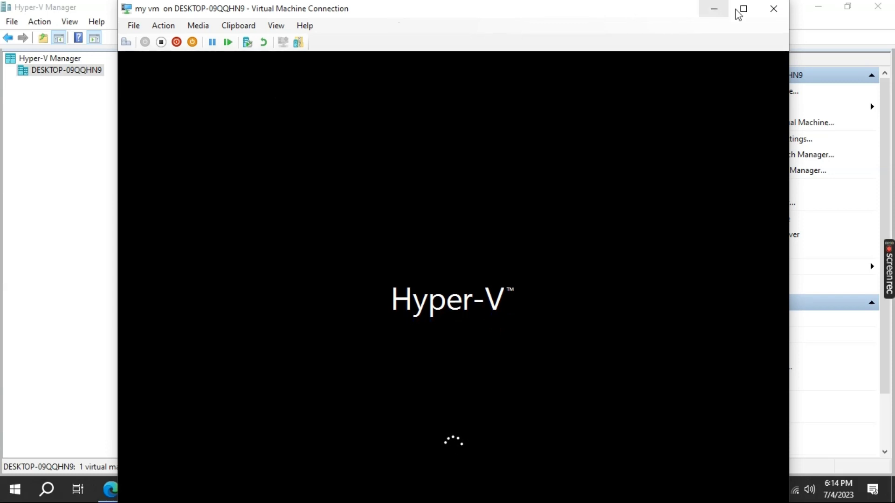
left_click(741, 10)
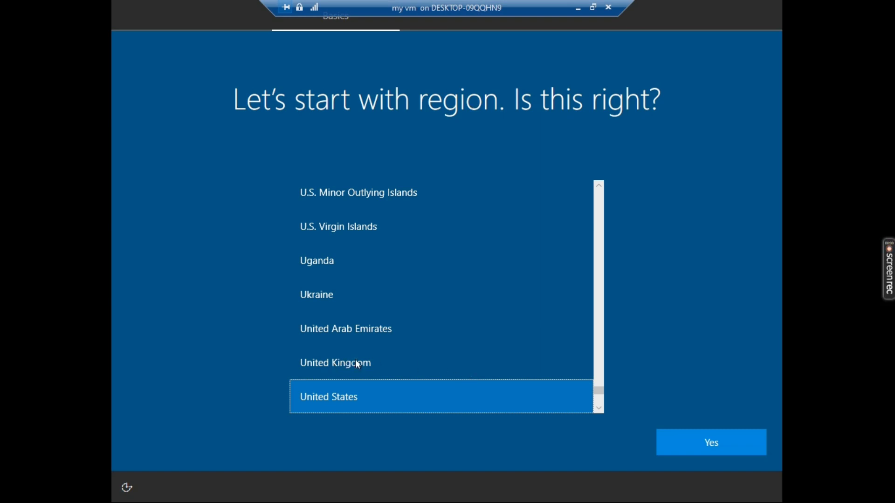
Confirm United States as the region, then browse the keyboard layout list and accept the selected layout.
key("Return")
scroll(455, 327, "down", 3)
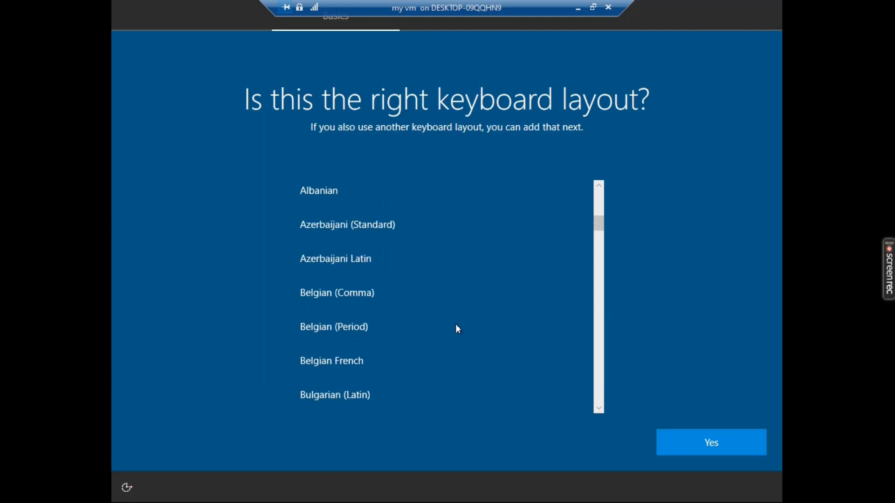
scroll(457, 326, "down", 6)
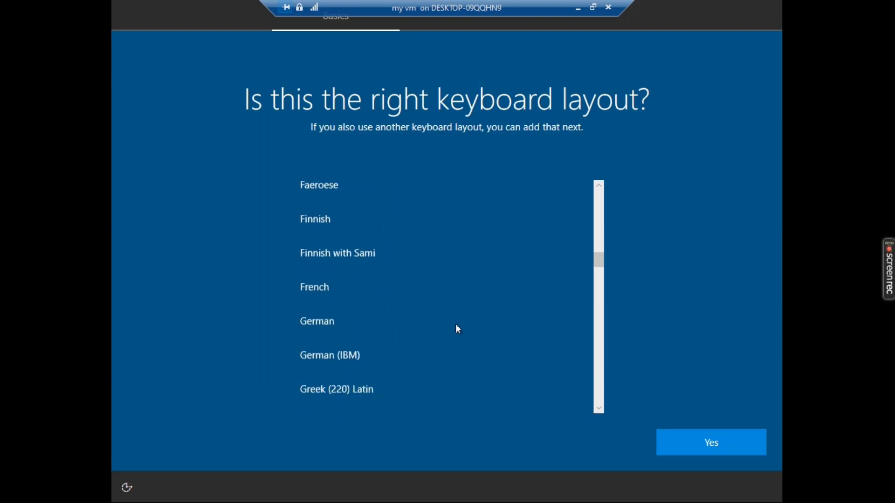
scroll(458, 330, "down", 8)
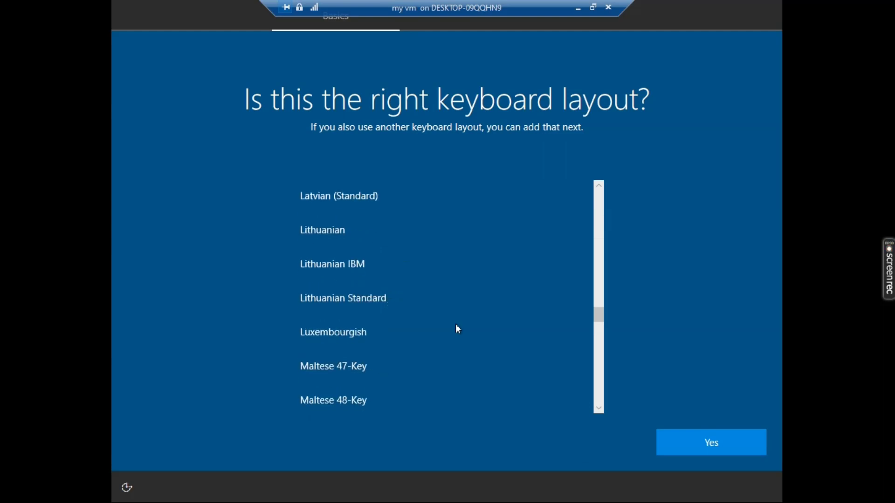
scroll(458, 329, "down", 8)
left_click(699, 441)
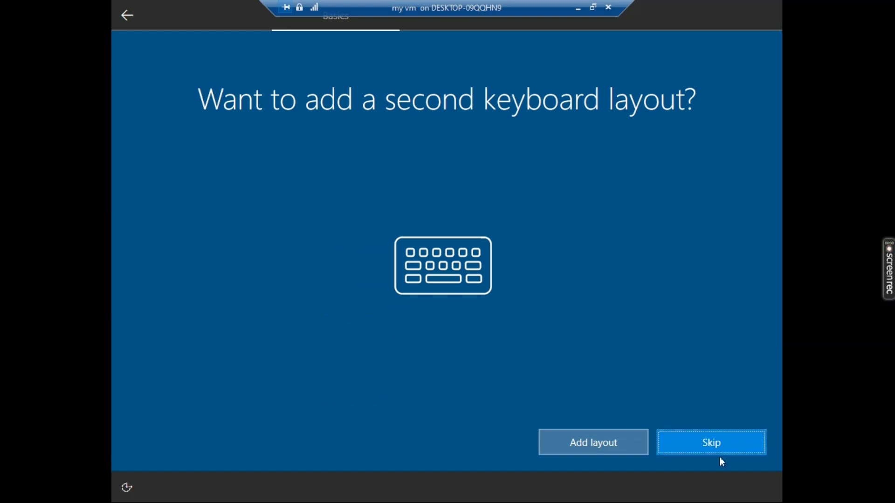
Skip adding a second keyboard layout in the Windows setup.
left_click(709, 443)
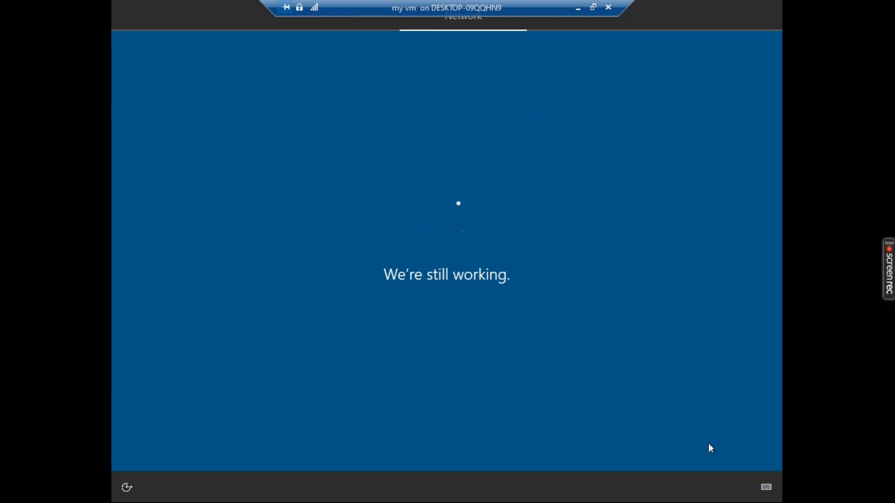
left_click(709, 447)
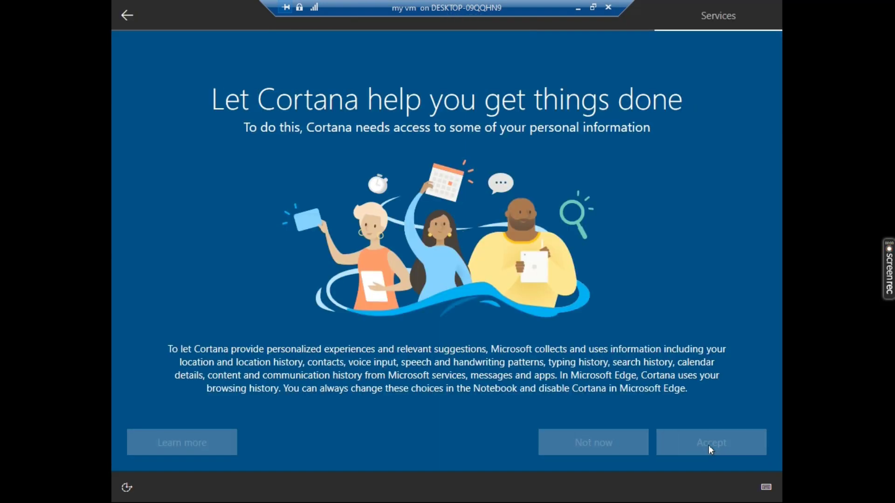